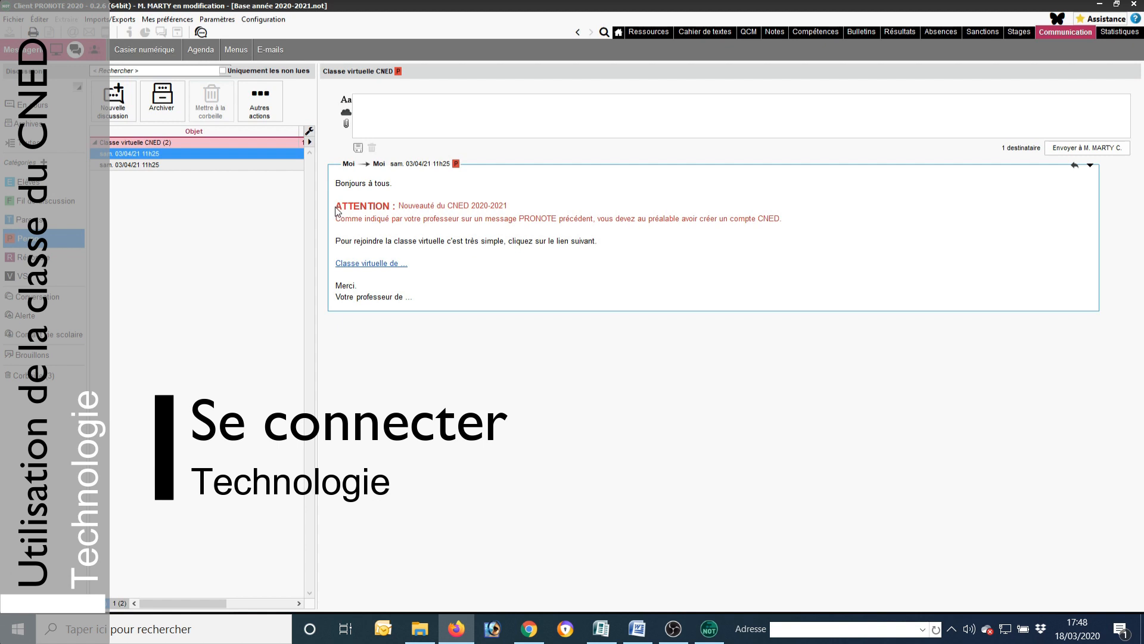
Highlight the CNED account notice in the message and open its "Classe virtuelle de ..." link.
mouse_move(334, 208)
left_mouse_down()
mouse_move(549, 222)
mouse_move(793, 217)
left_mouse_up()
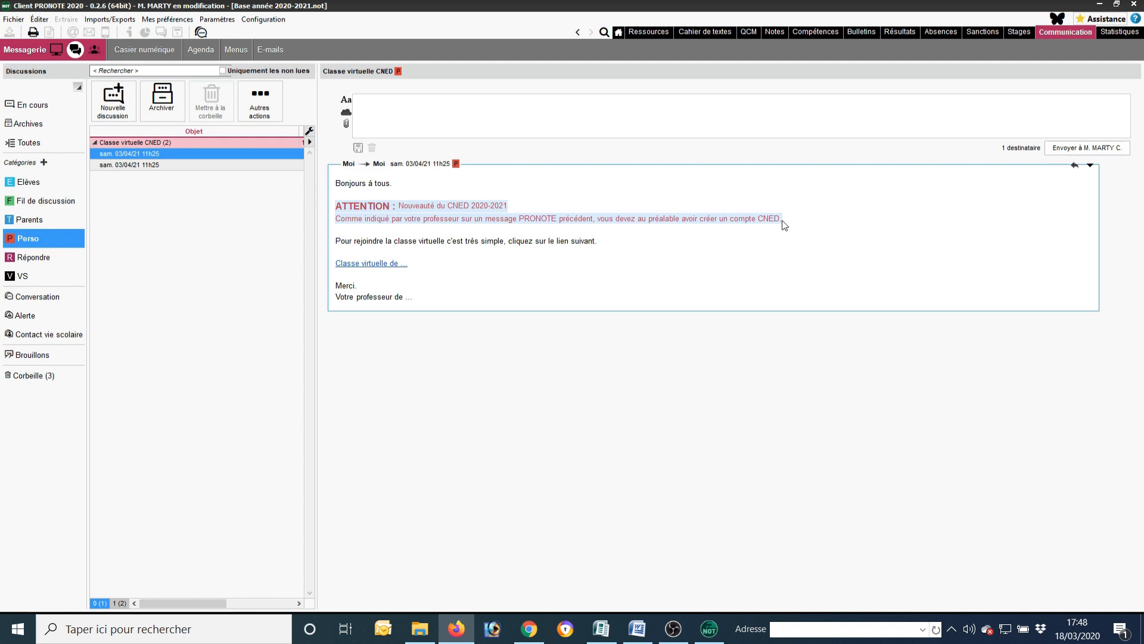
left_click(357, 265)
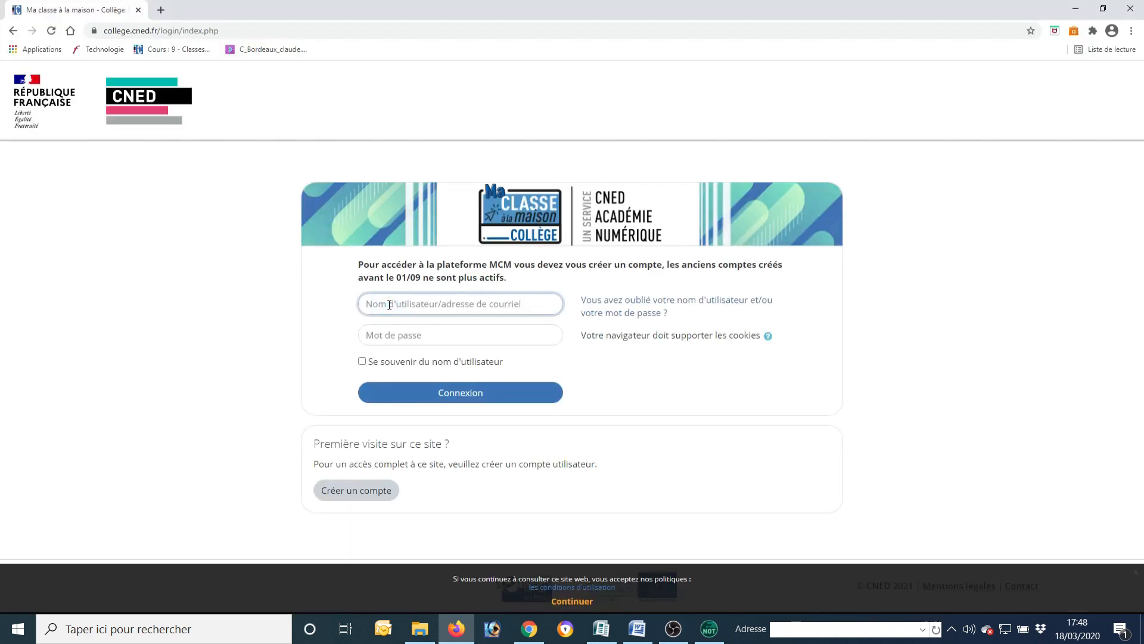
Log in to the CNED platform with the username and account password, declining to save the password and dismissing the translation prompt.
type("...")
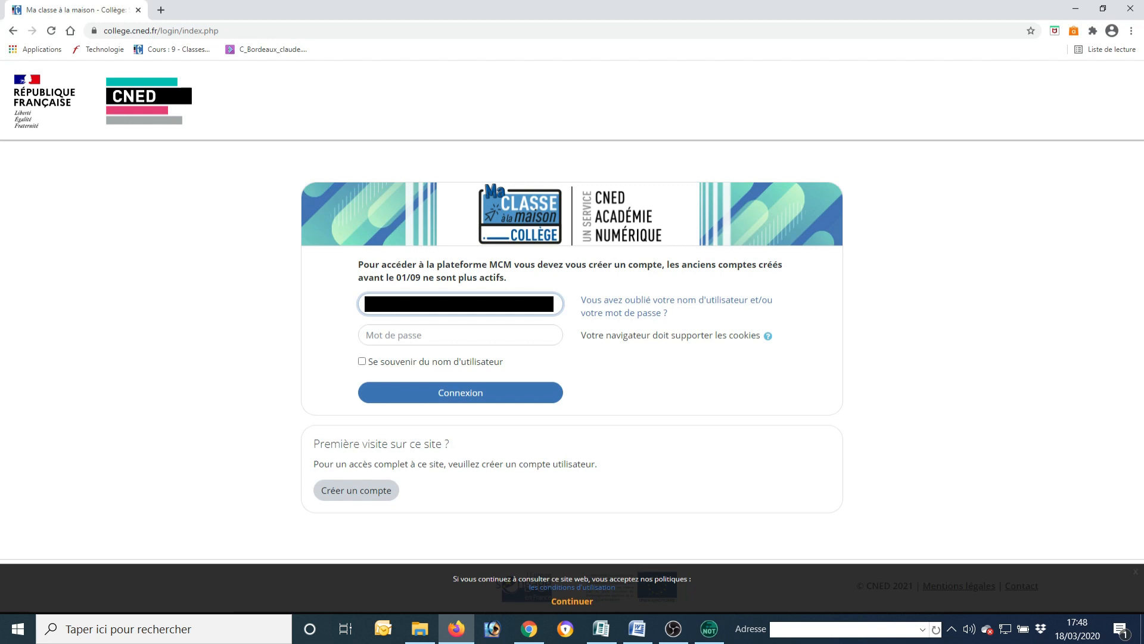
left_click(390, 335)
type("********")
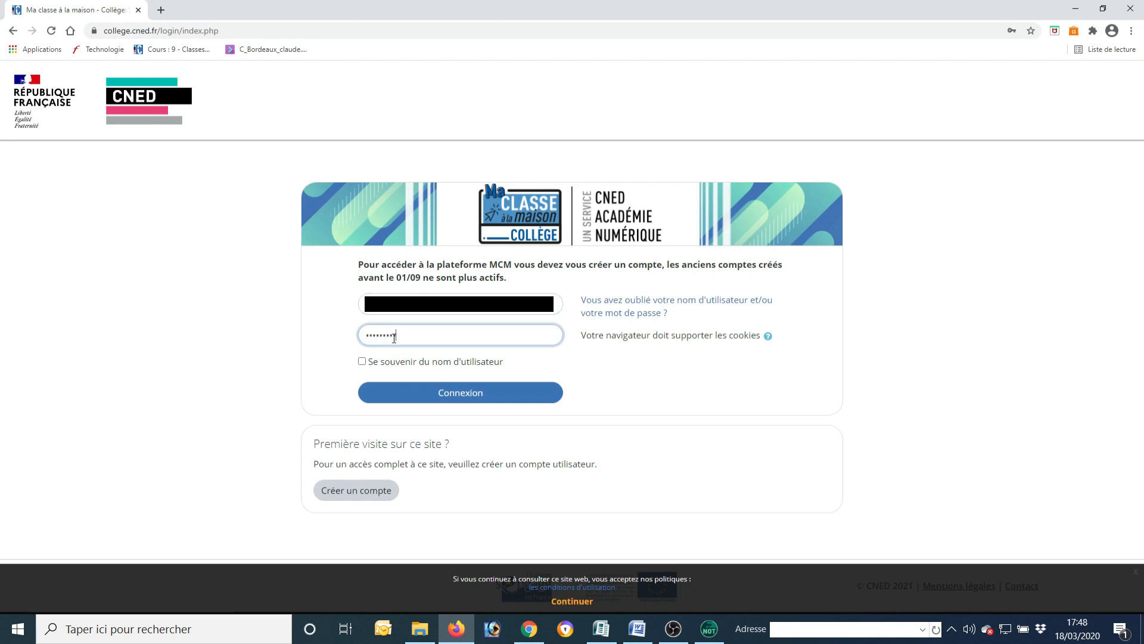
left_click(439, 393)
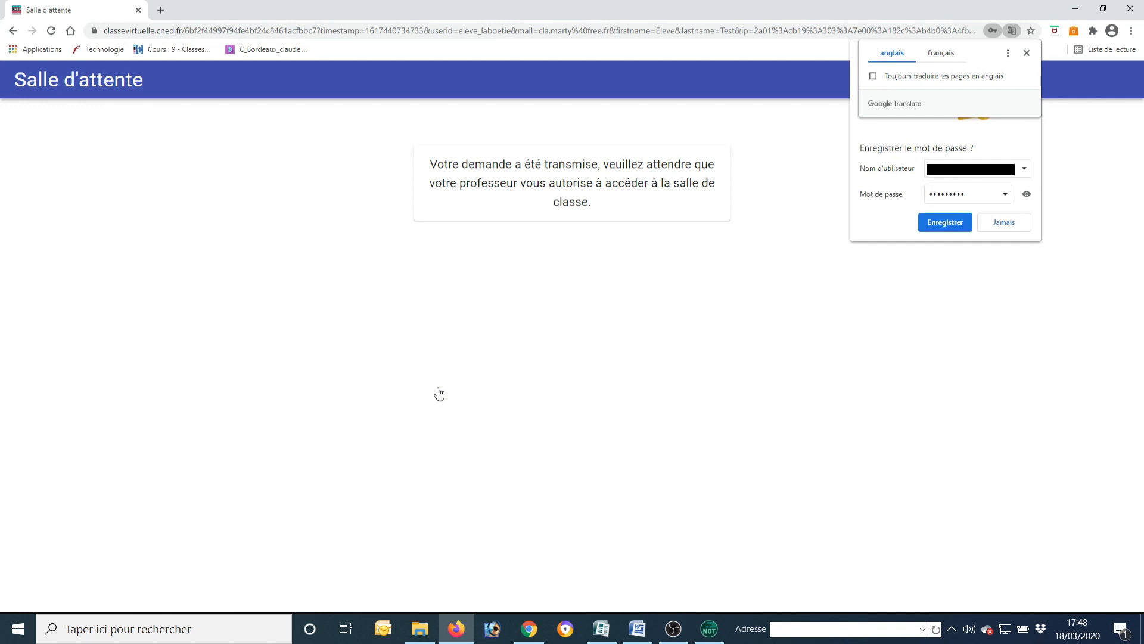
left_click(998, 230)
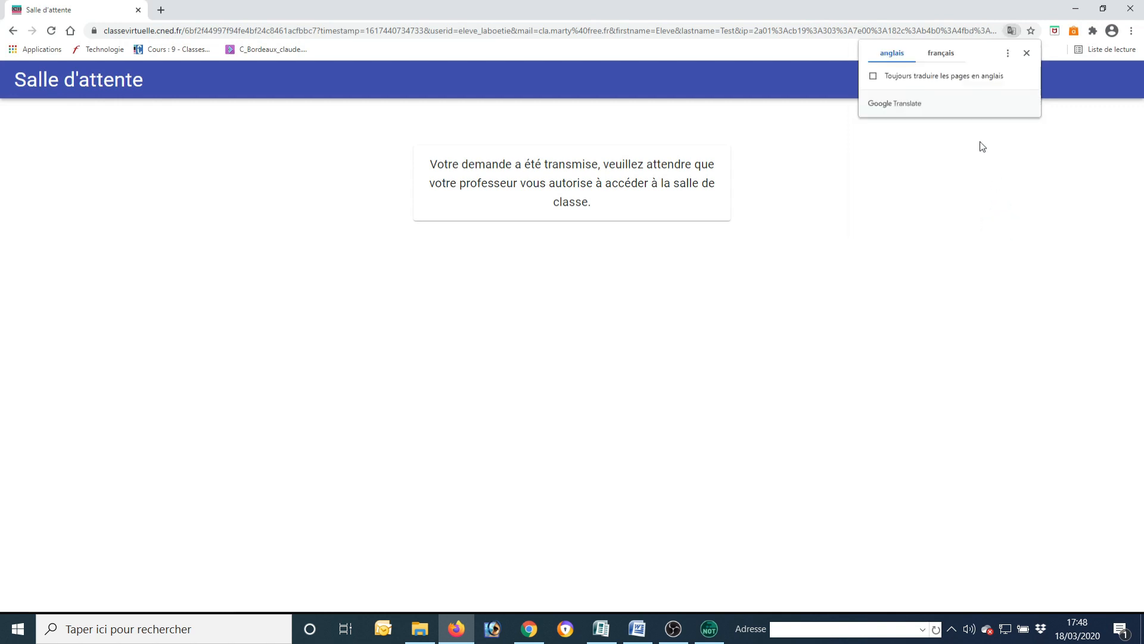
left_click(893, 205)
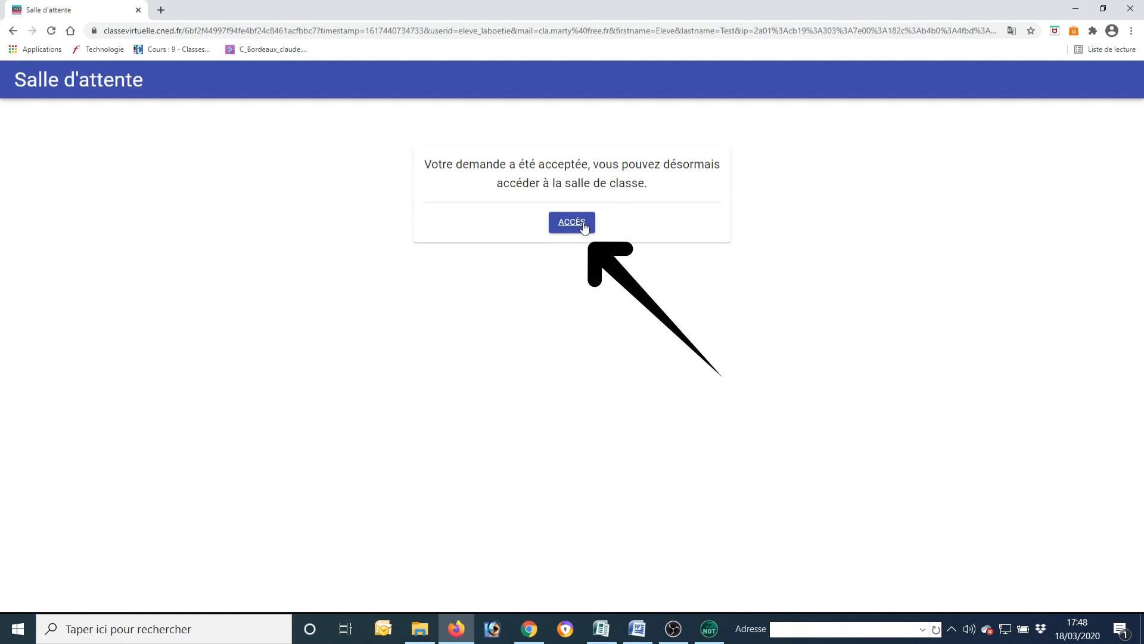
Enter the virtual classroom from the waiting room and allow it to use the Realtek microphone.
left_click(573, 221)
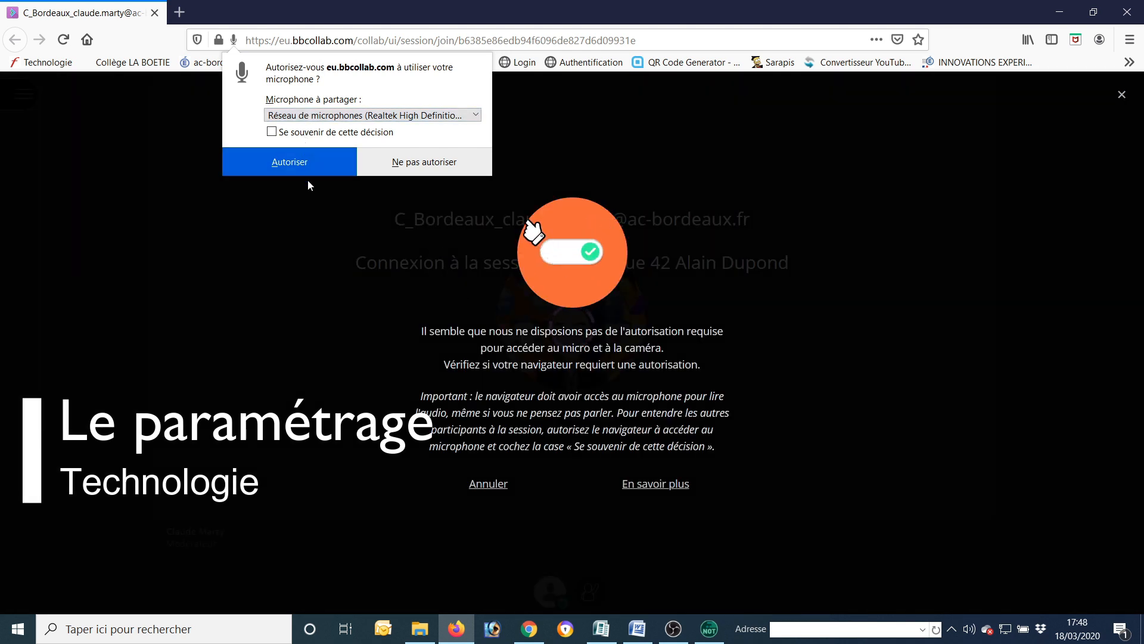
left_click(282, 164)
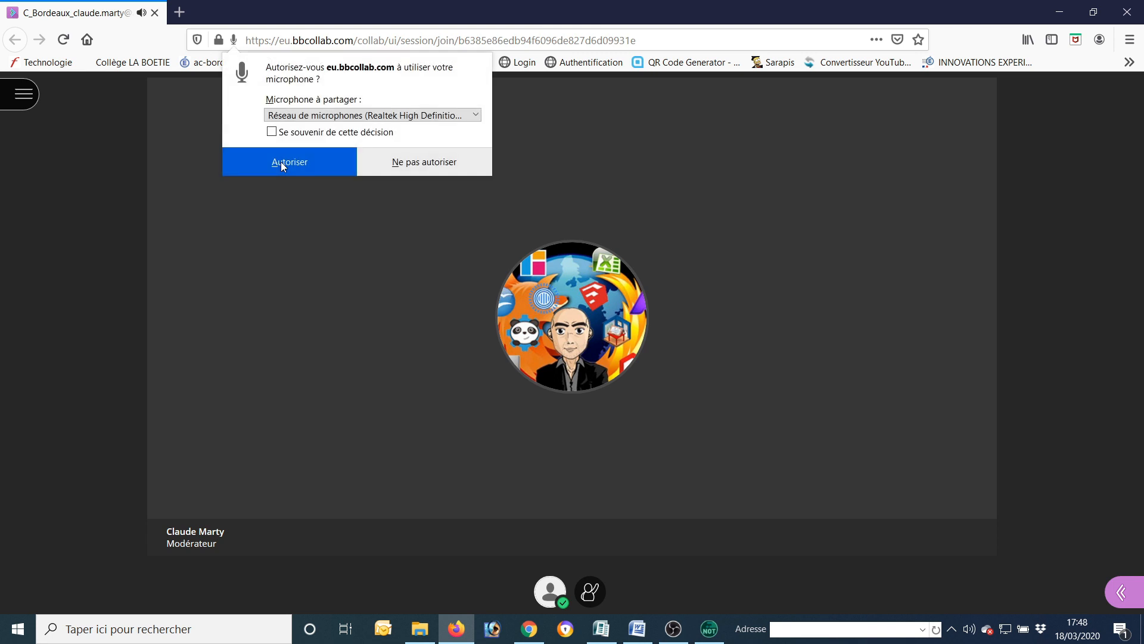
left_click(282, 163)
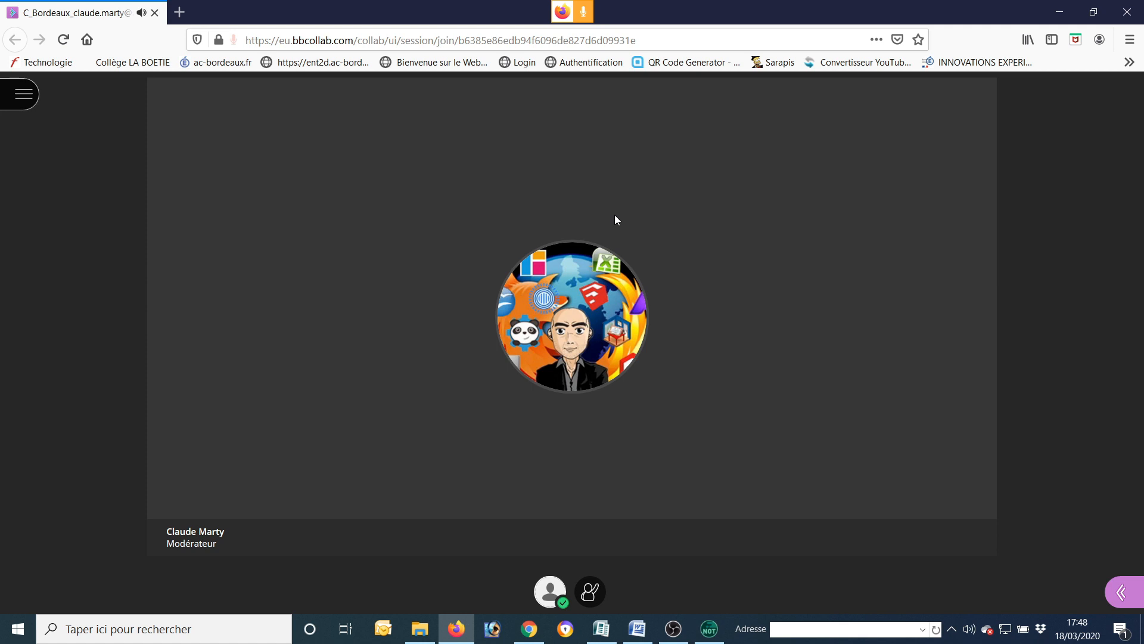
Start the session's camera and microphone setup, select Réseau de microphones (Realtek High Definition Audio(SST)) and confirm that the audio test works.
left_click(1119, 596)
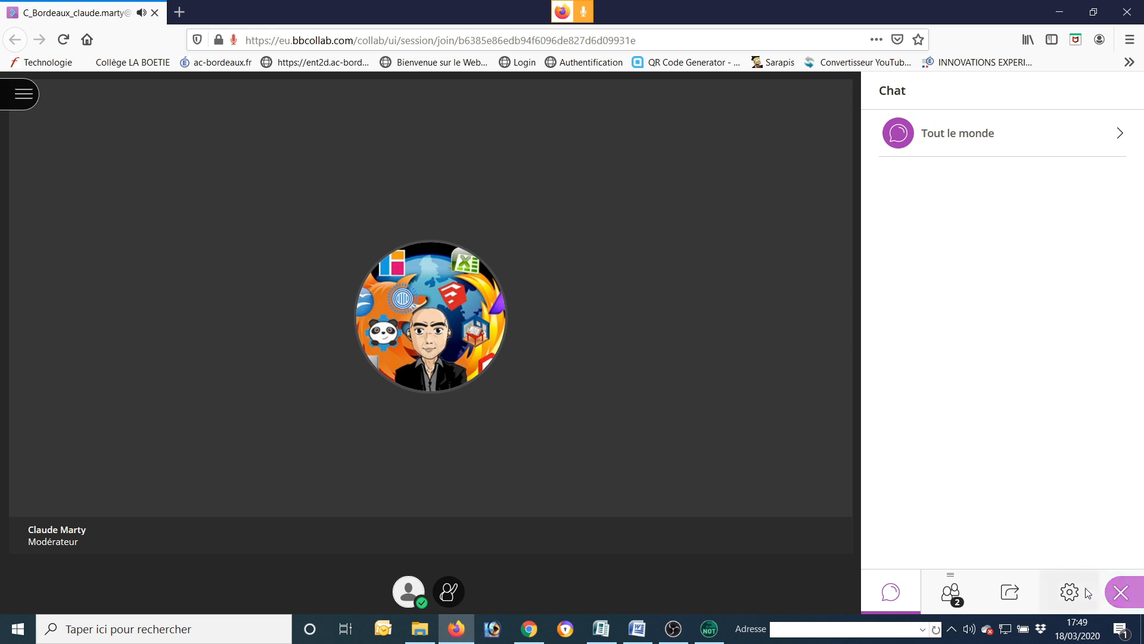
left_click(1071, 593)
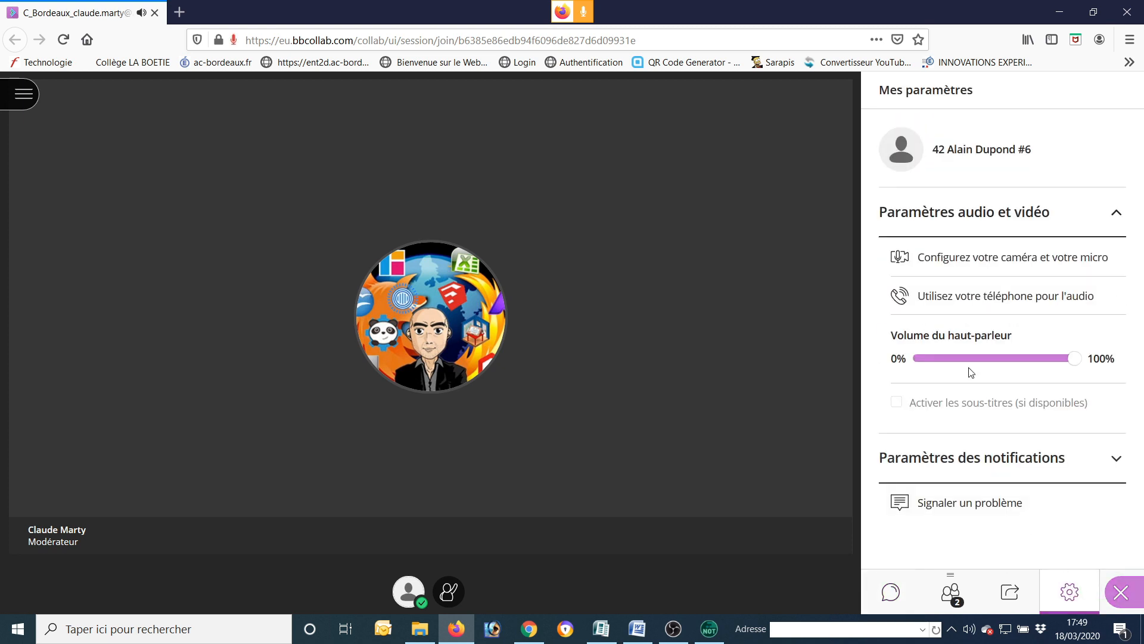
left_click(1029, 263)
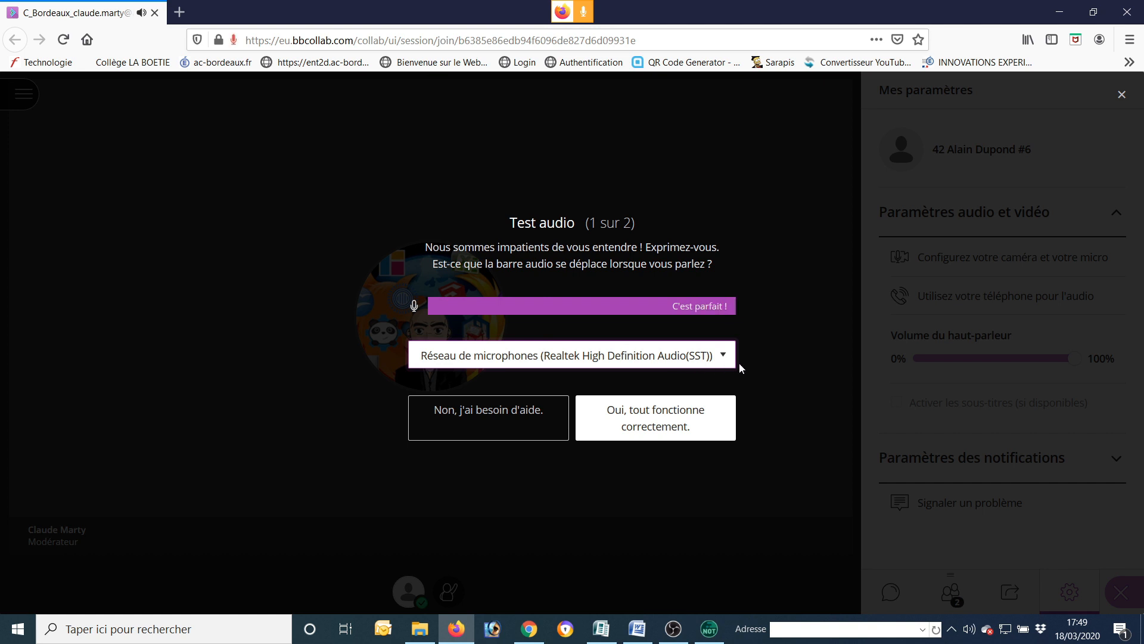
left_click(724, 356)
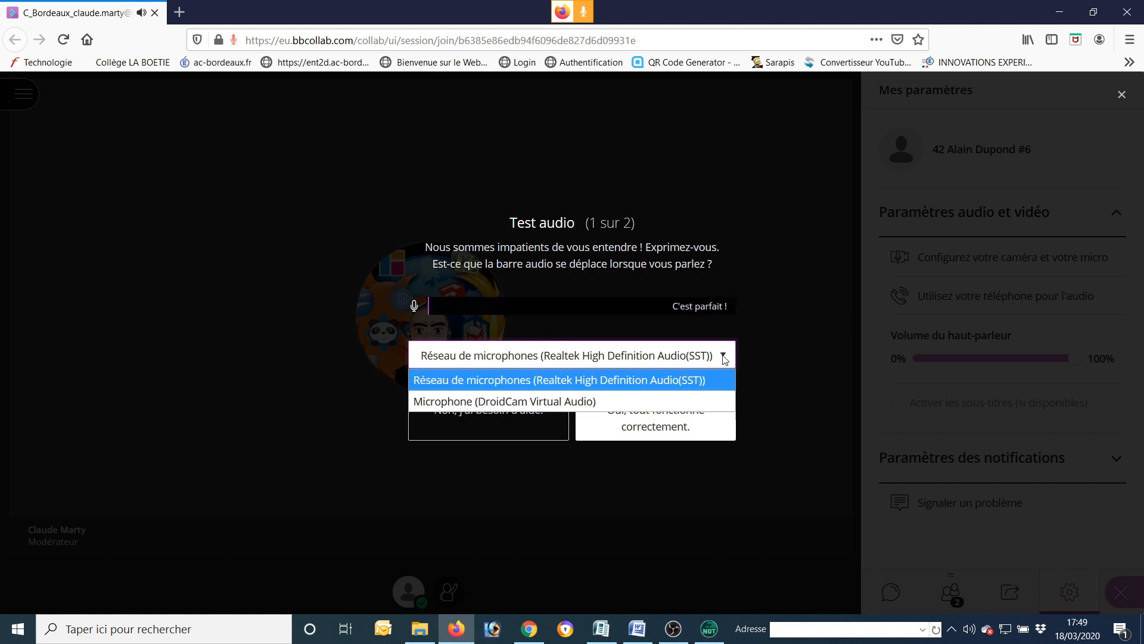
left_click(648, 382)
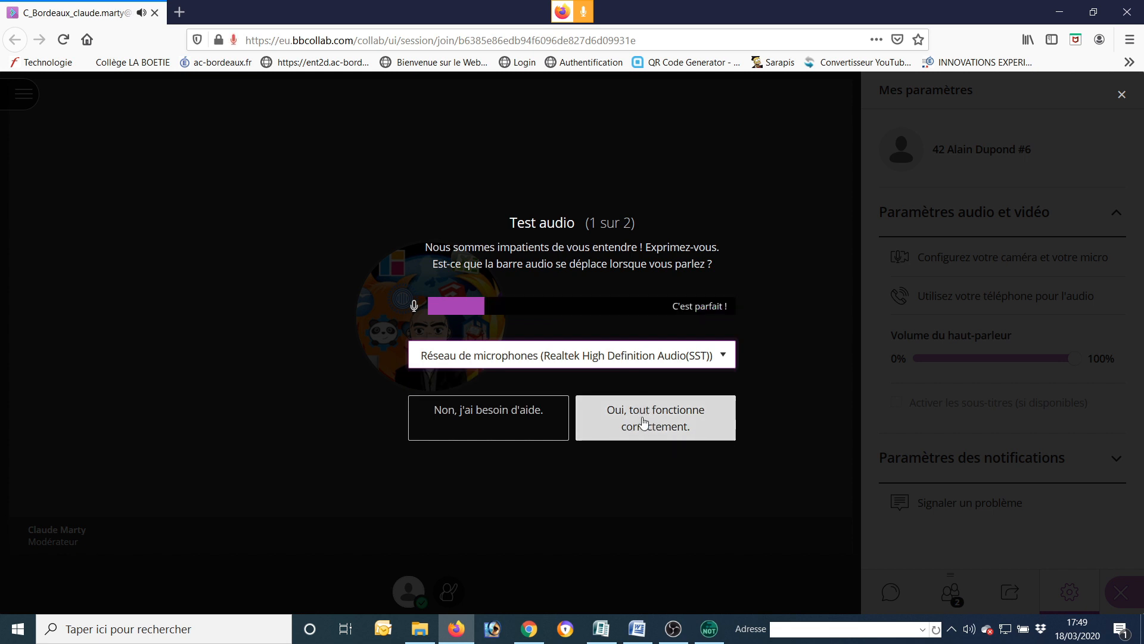
left_click(658, 421)
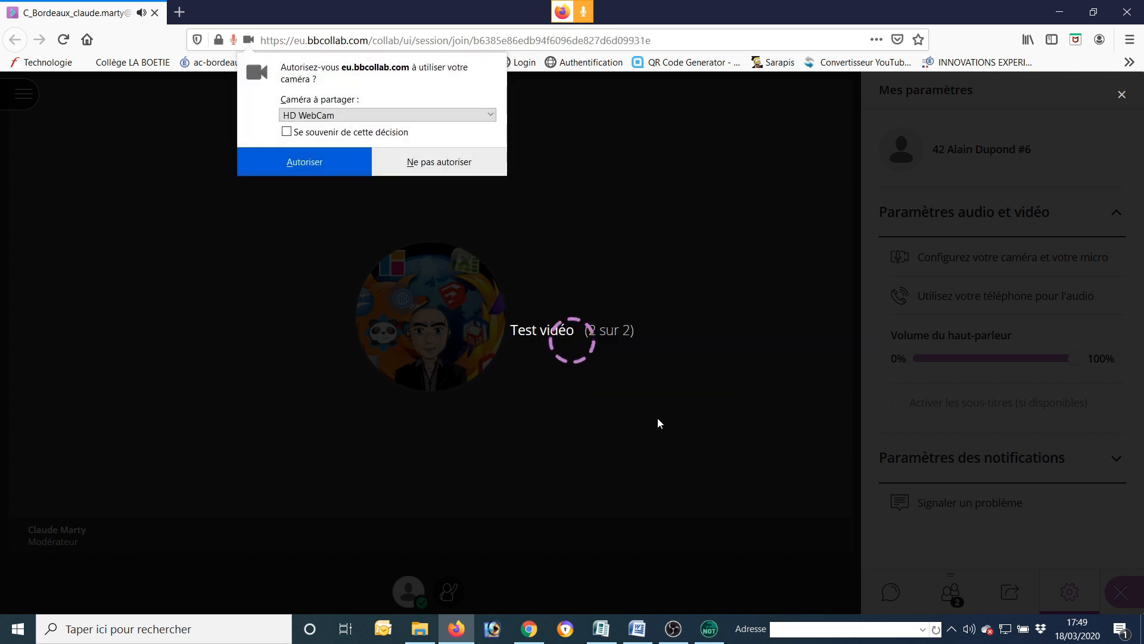
Allow camera access, keep HD WebCam as the video device and confirm that the video test works.
left_click(303, 164)
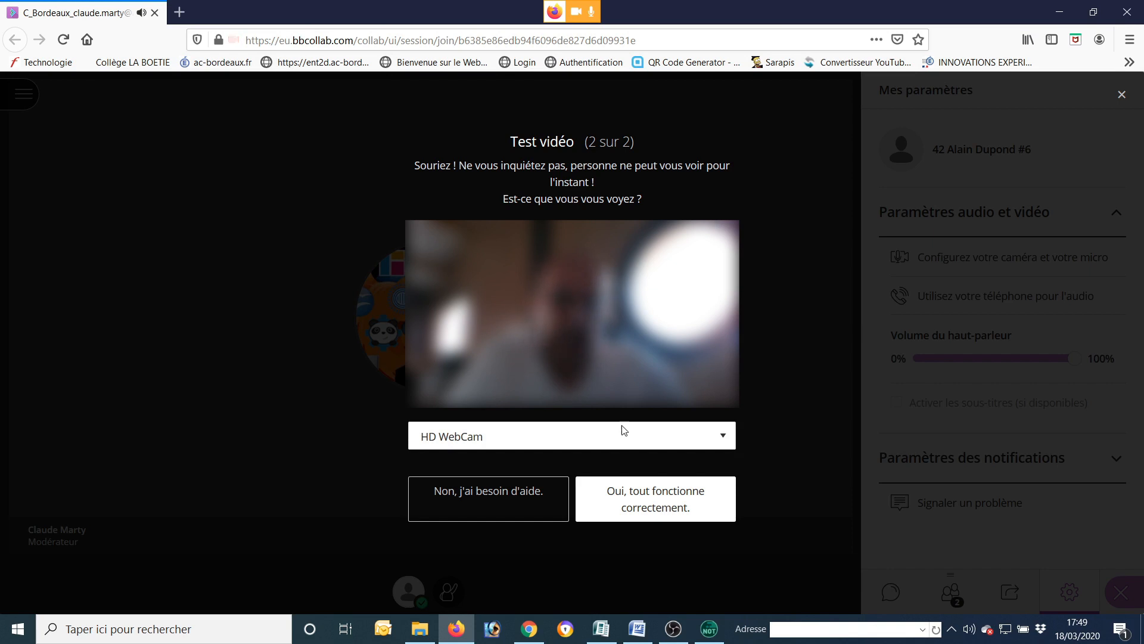
left_click(724, 437)
left_click(552, 461)
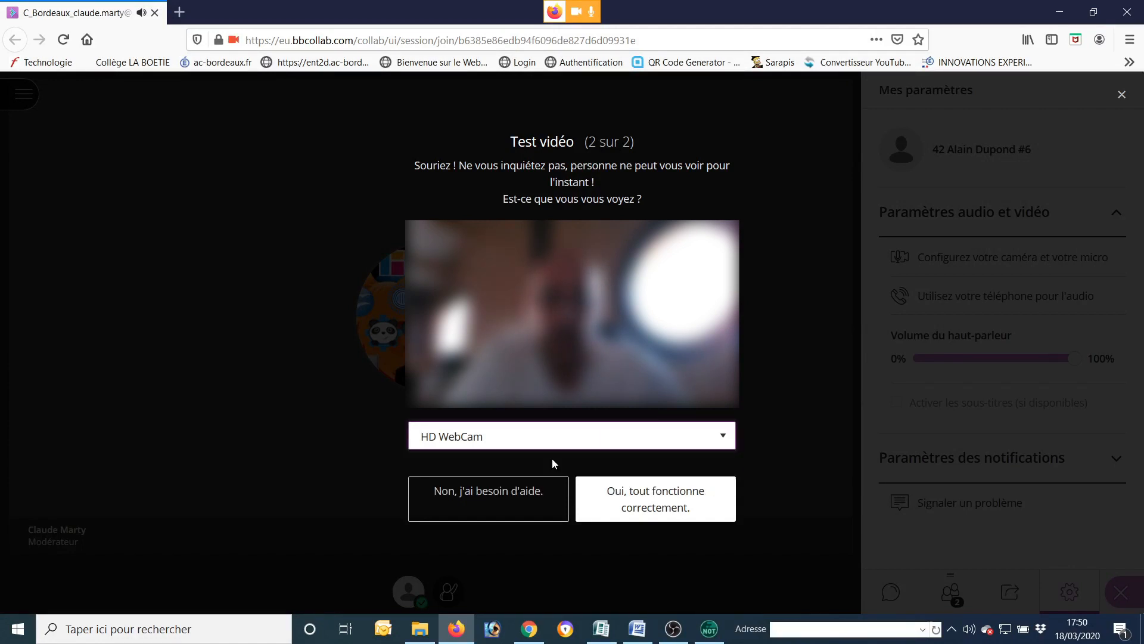
left_click(665, 505)
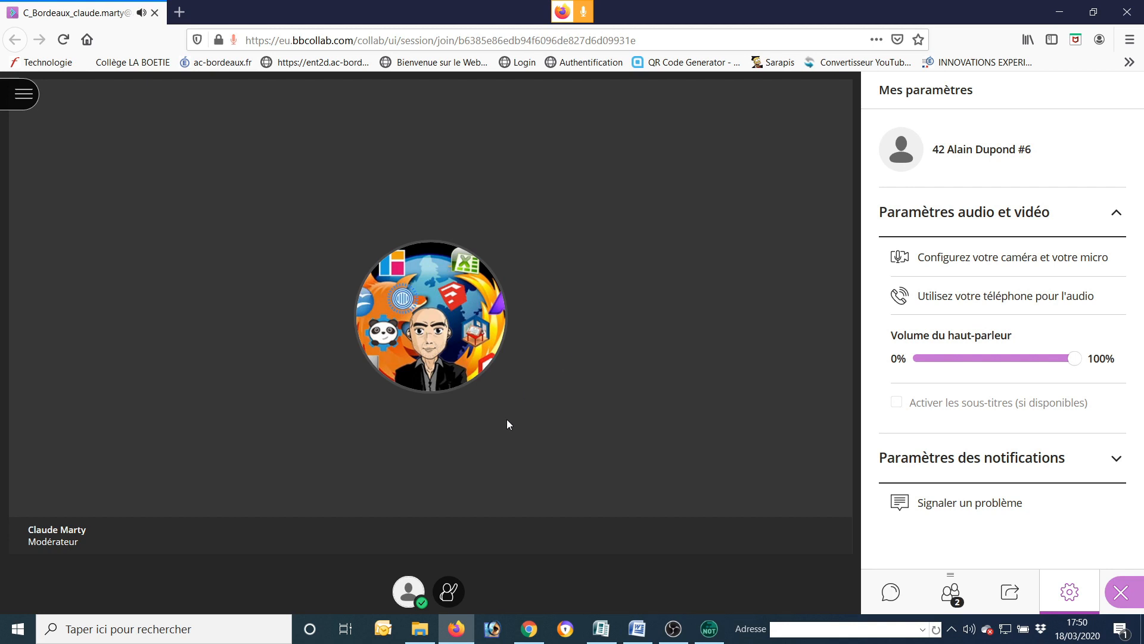
Send the Satisfait feedback to the class, and raise and lower the hand to ask to speak.
left_click(409, 596)
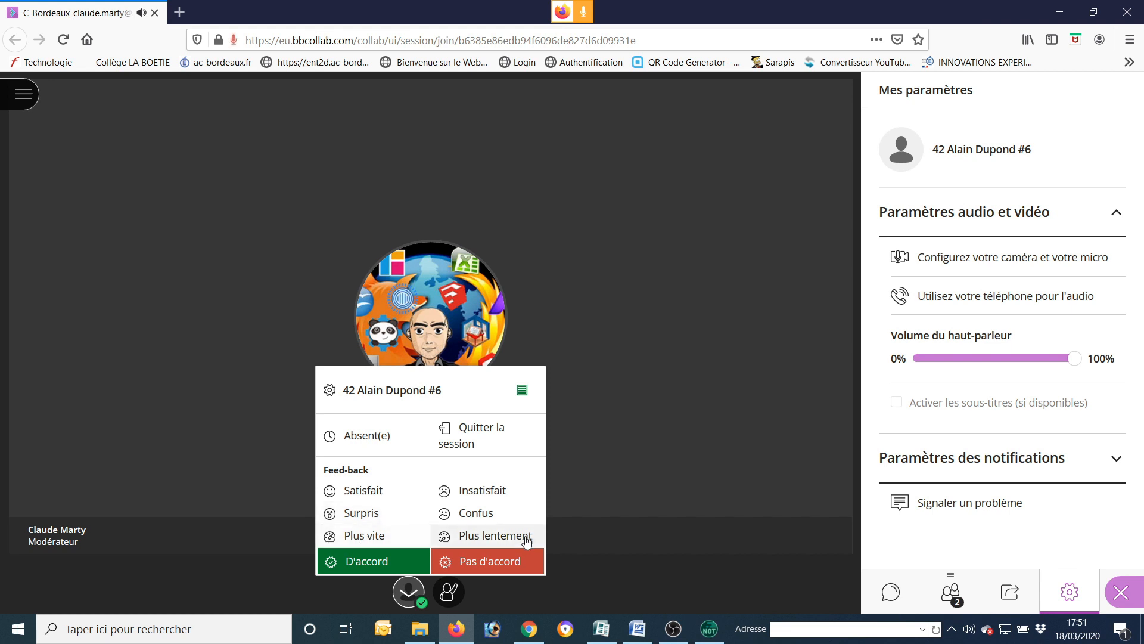
left_click(349, 490)
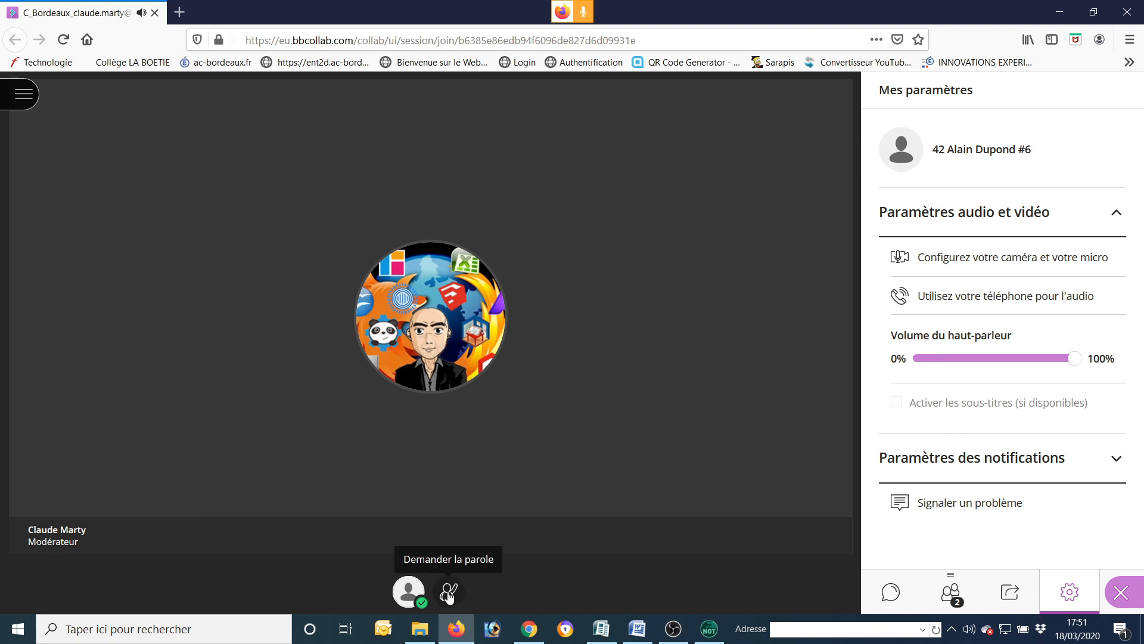
left_click(449, 592)
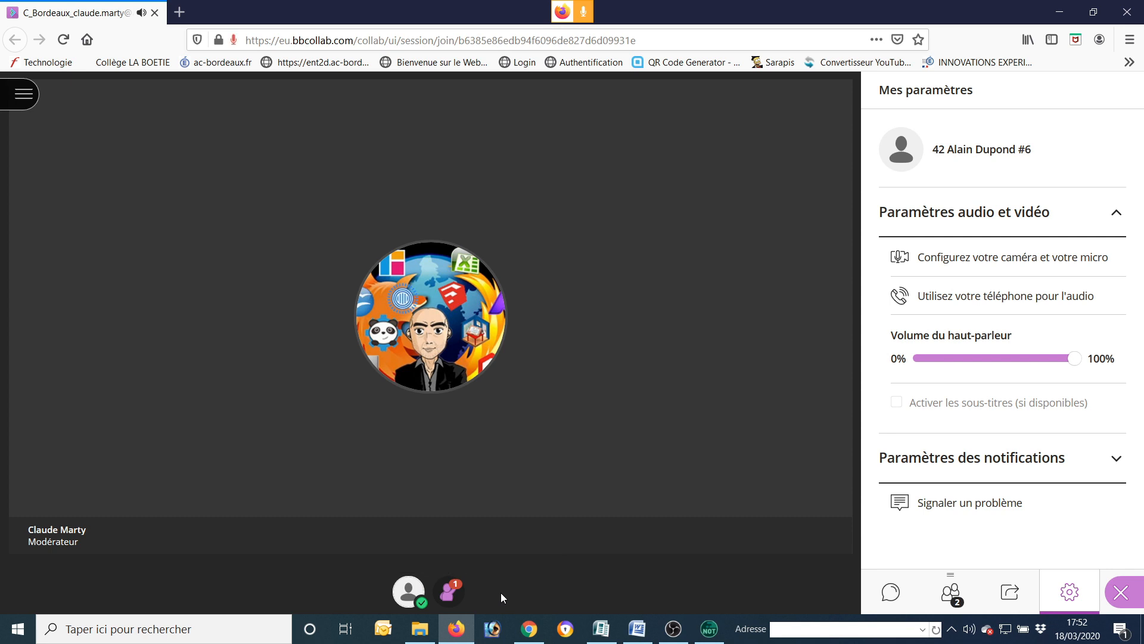
left_click(441, 594)
Switch windows and try the audio sharing control in the session, and raise and lower the hand again.
key("alt+Tab")
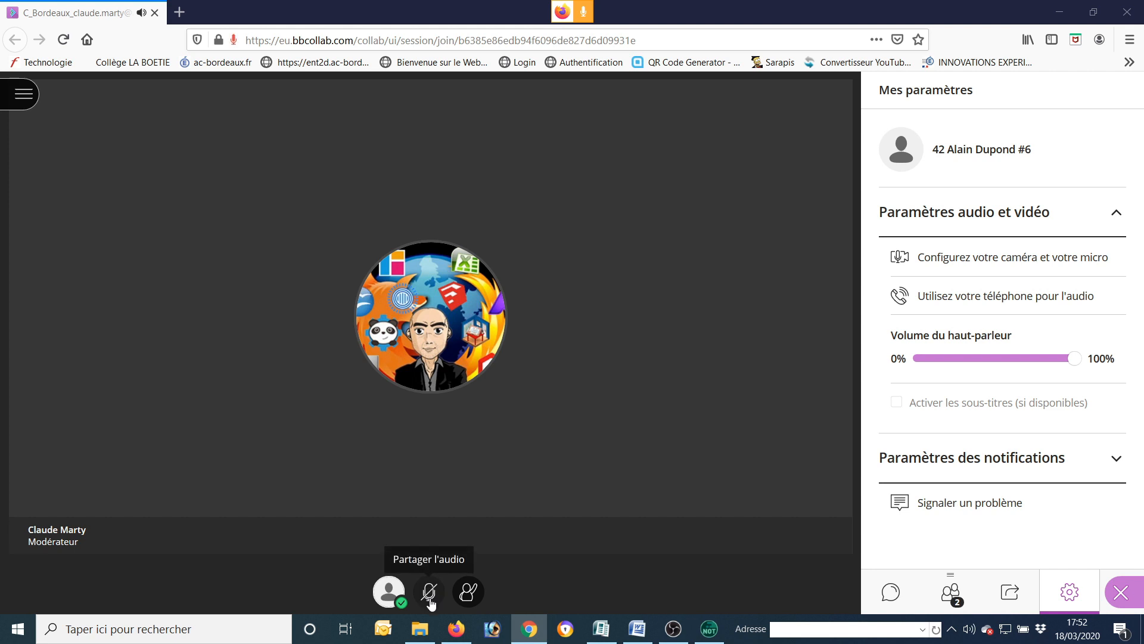
left_click(430, 593)
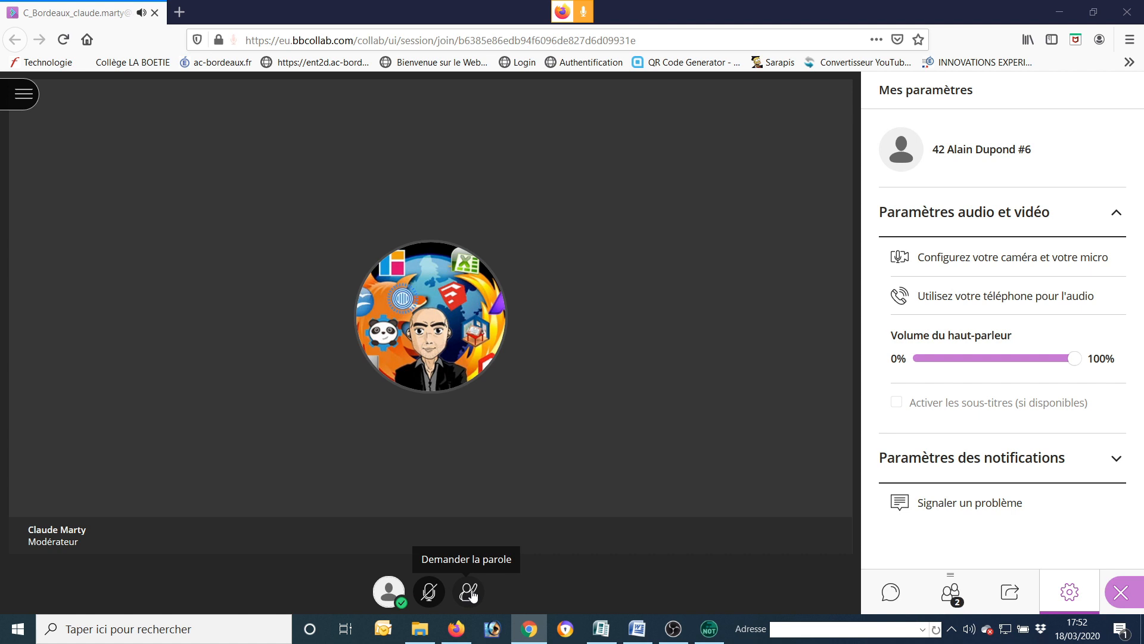
left_click(471, 594)
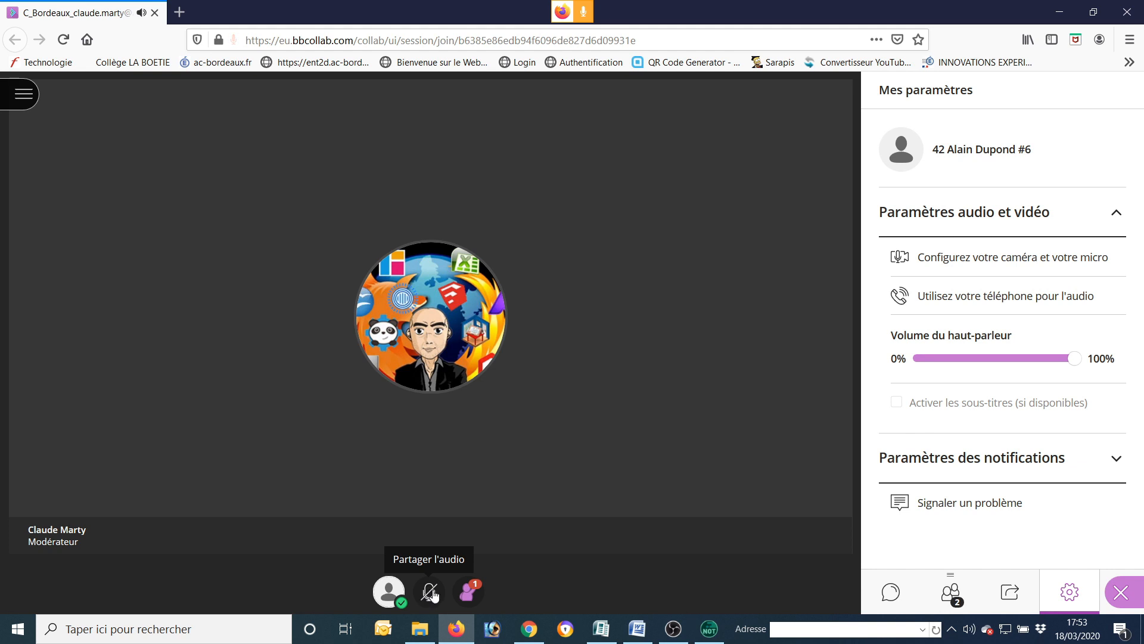
left_click(472, 594)
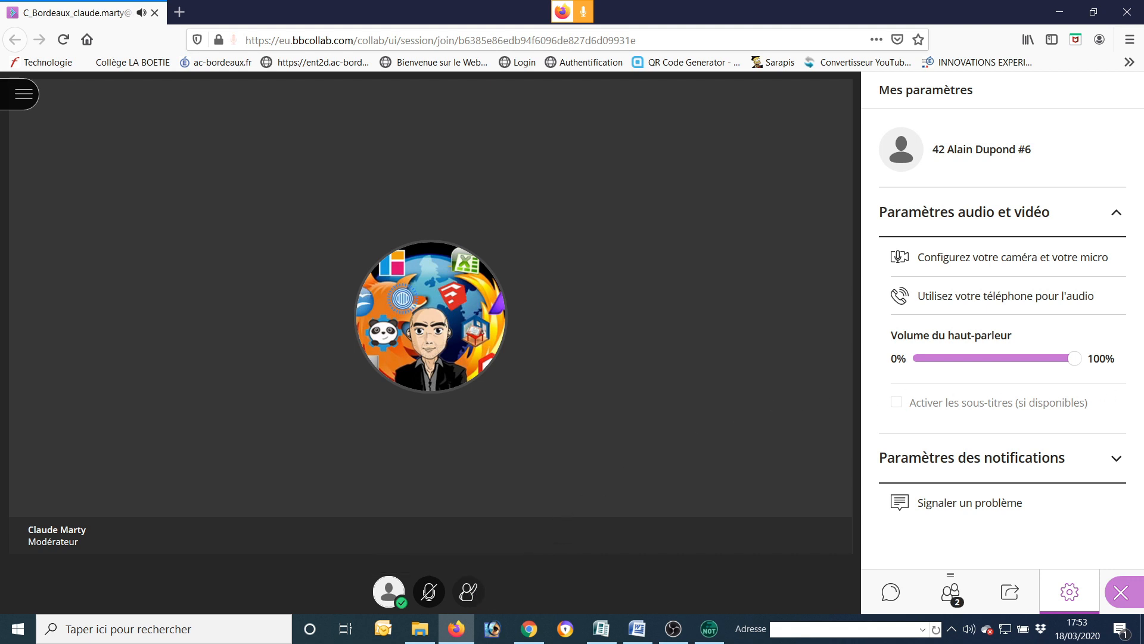
Switch windows and raise the hand in the session to ask to speak.
key("alt+Tab")
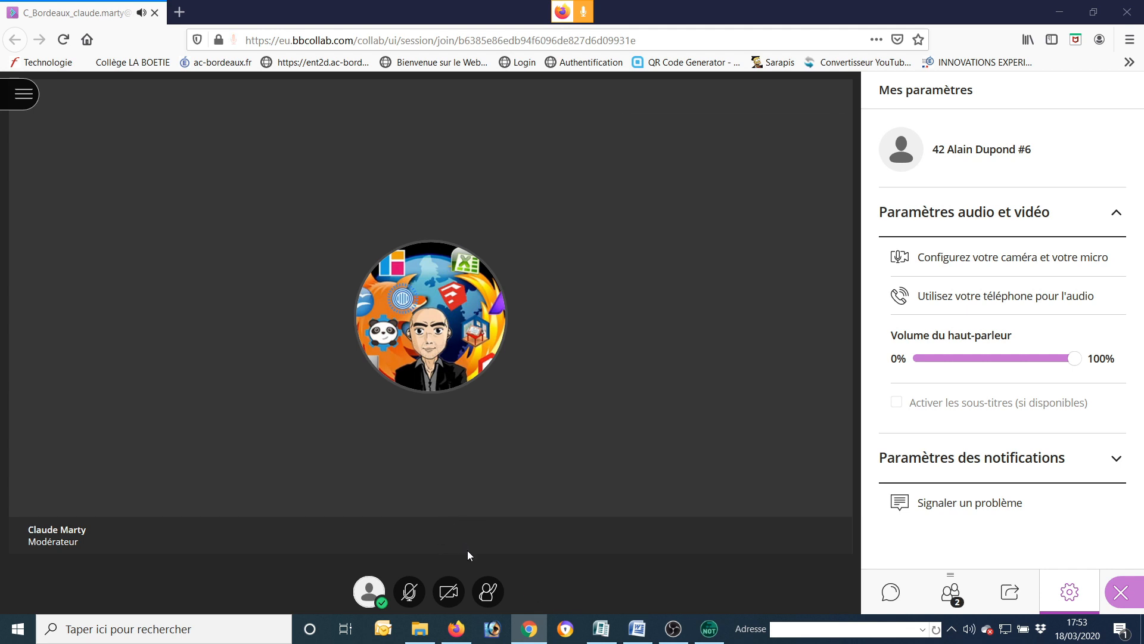
left_click(491, 595)
left_click(491, 593)
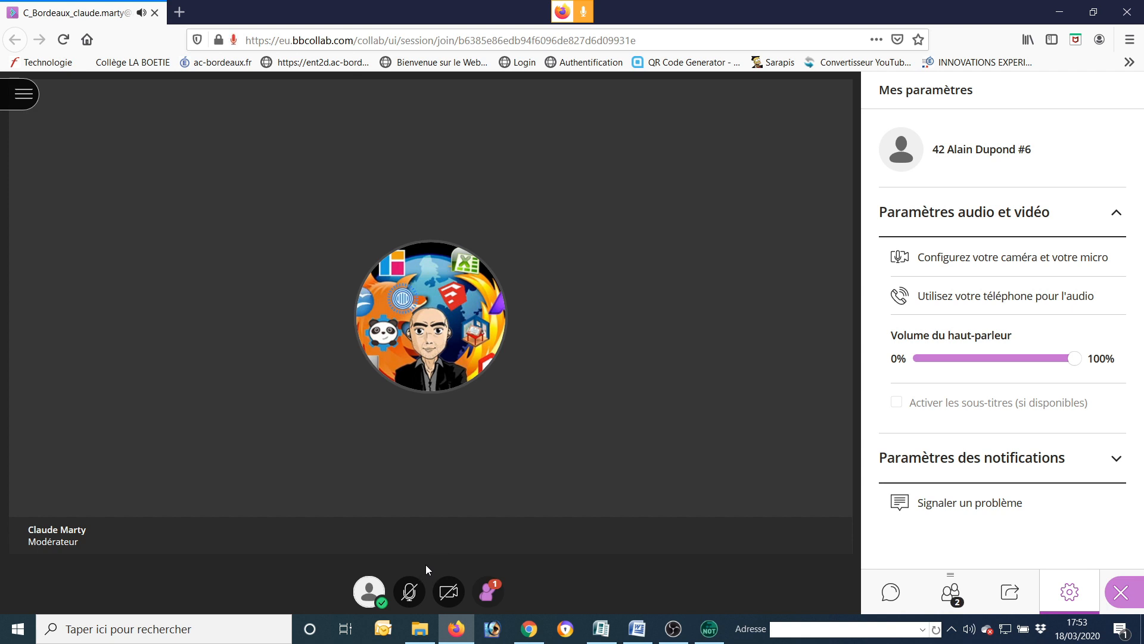
Share the video in the session, allowing access to the HD WebCam.
left_click(449, 592)
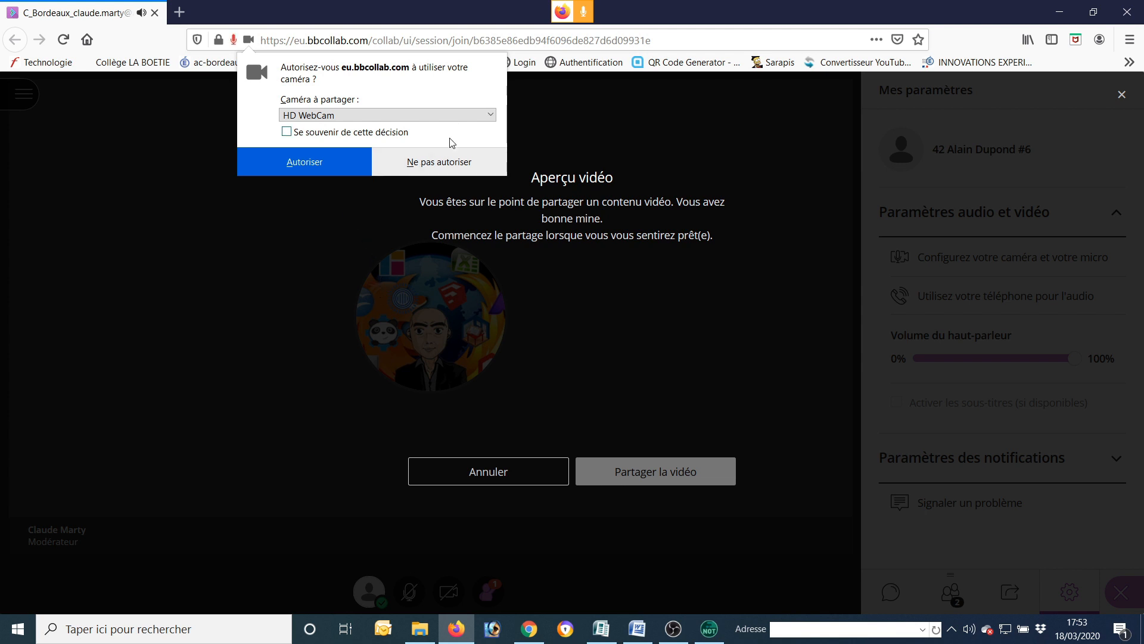
left_click(306, 163)
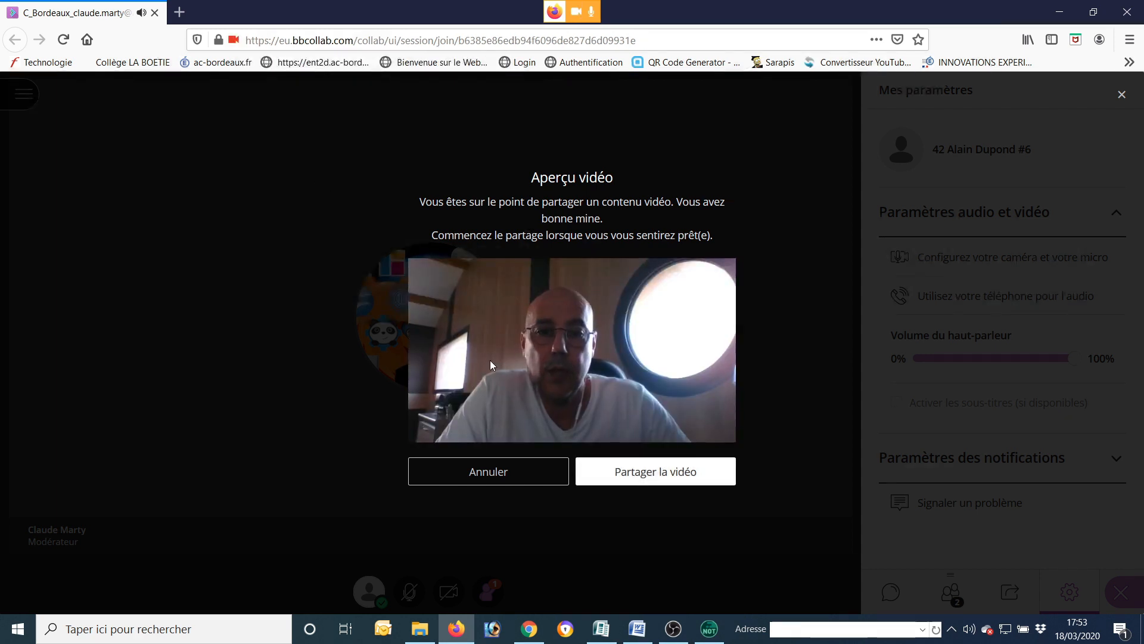
left_click(652, 475)
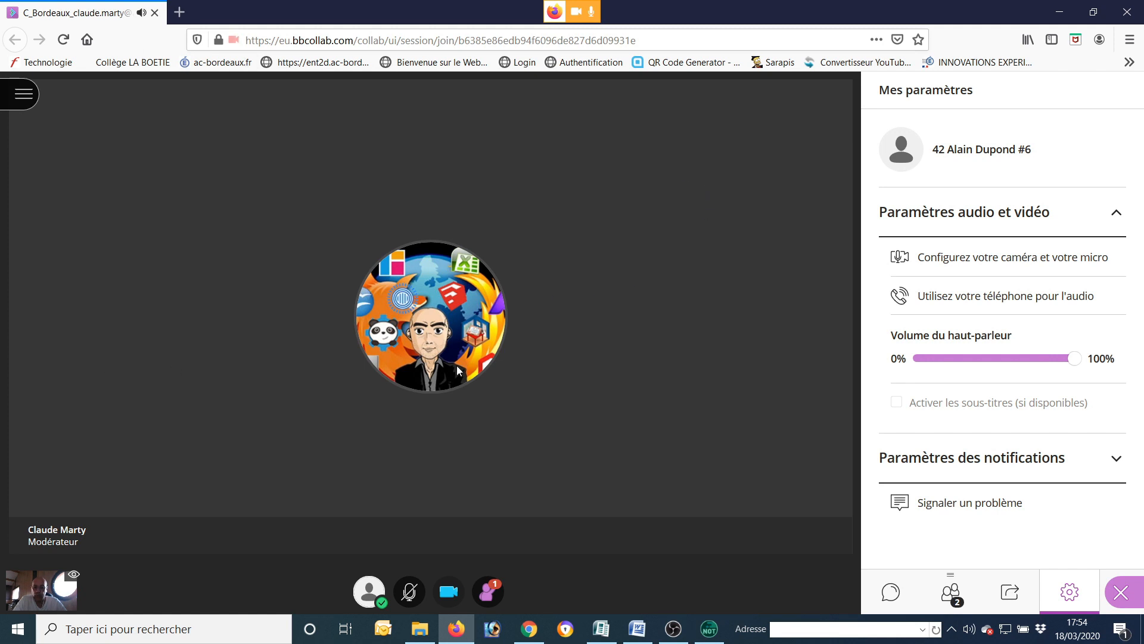
Stop sharing the webcam video and lower the raised hand.
left_click(450, 592)
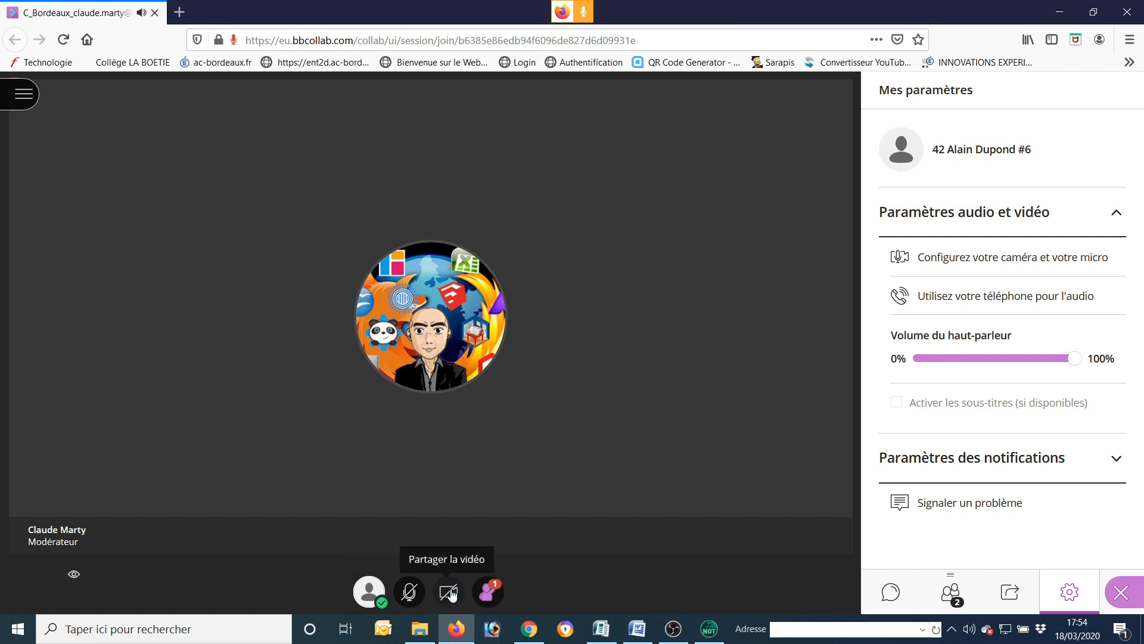
left_click(488, 592)
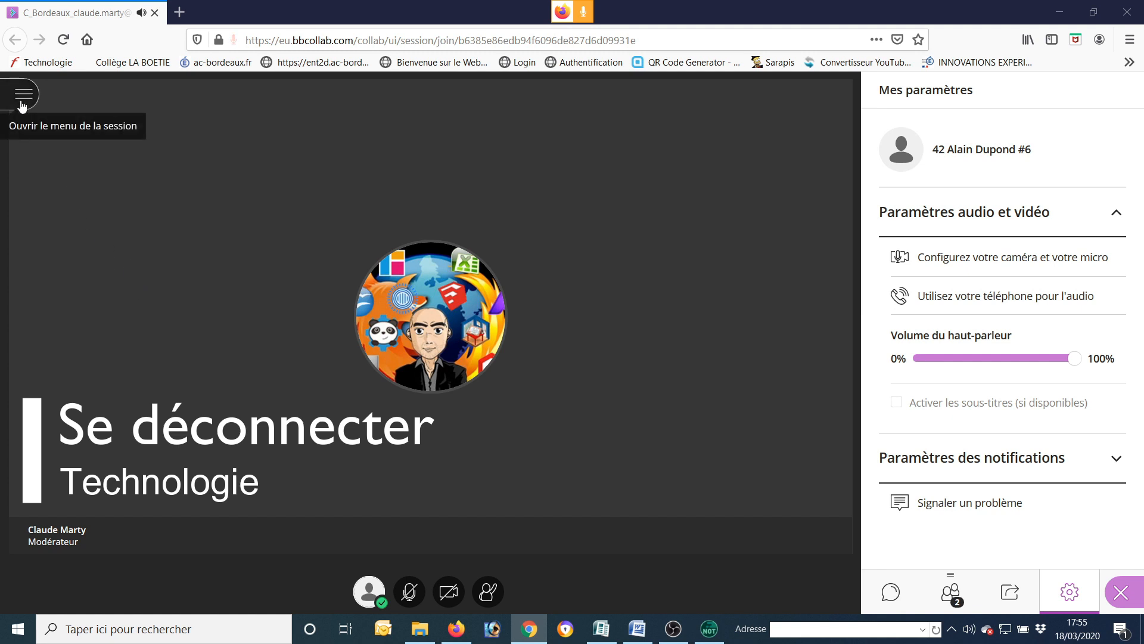
Leave the session and submit the audio and video quality rating.
left_click(24, 95)
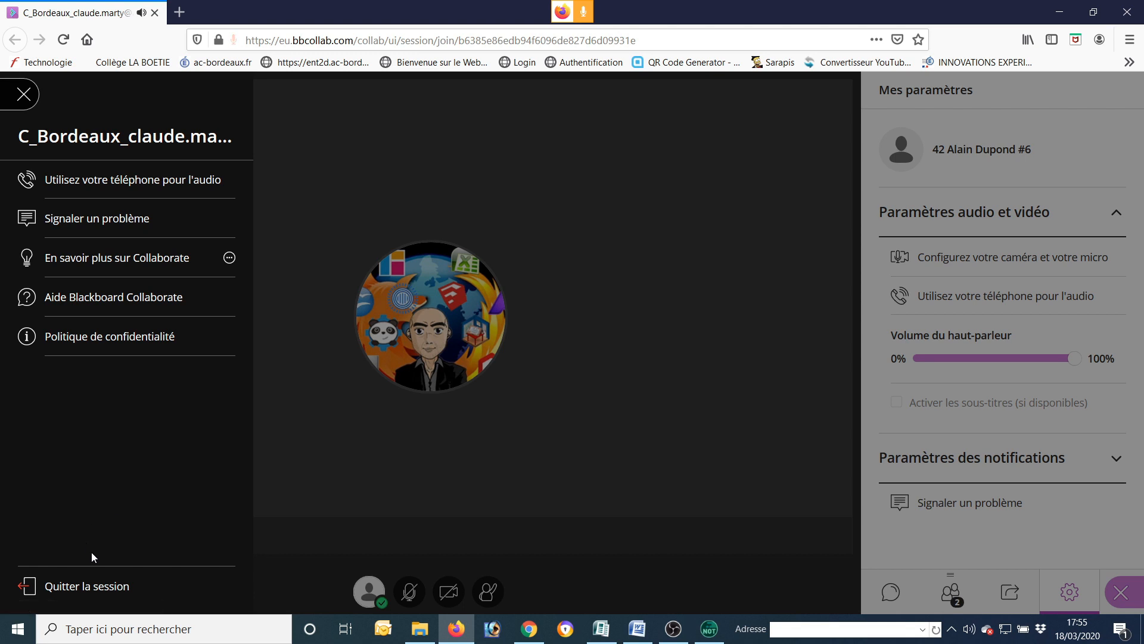
left_click(82, 591)
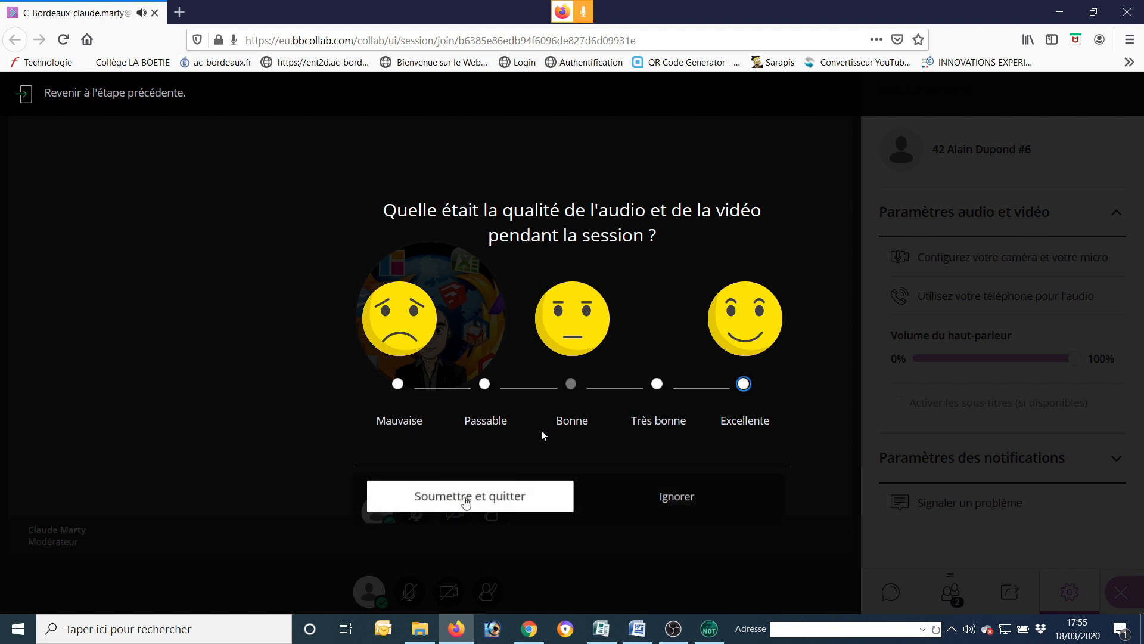
left_click(474, 502)
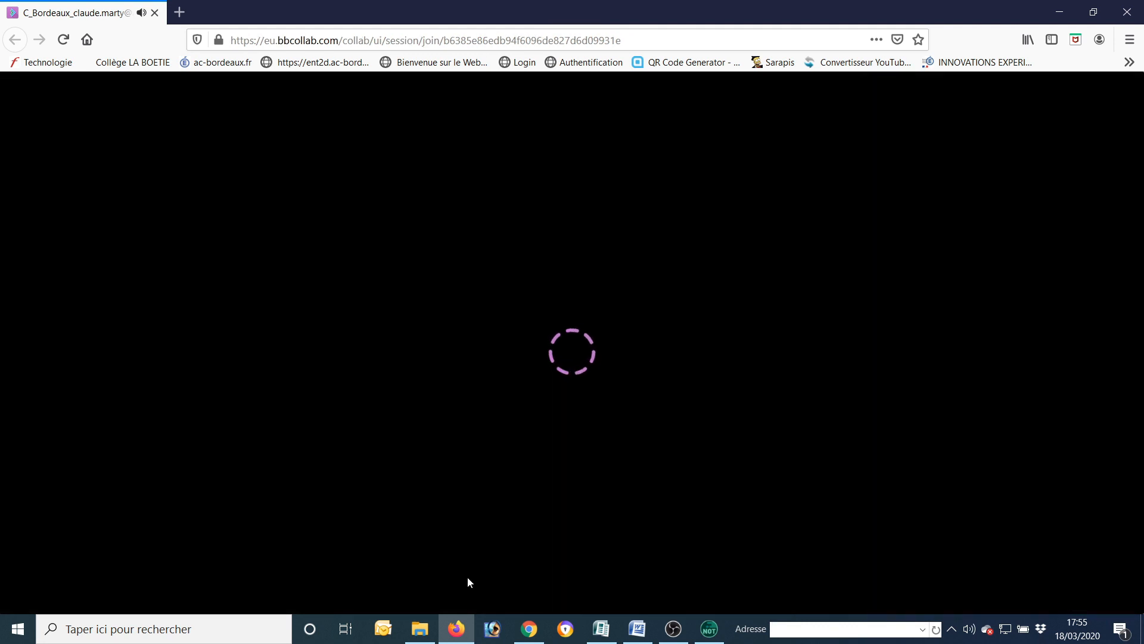